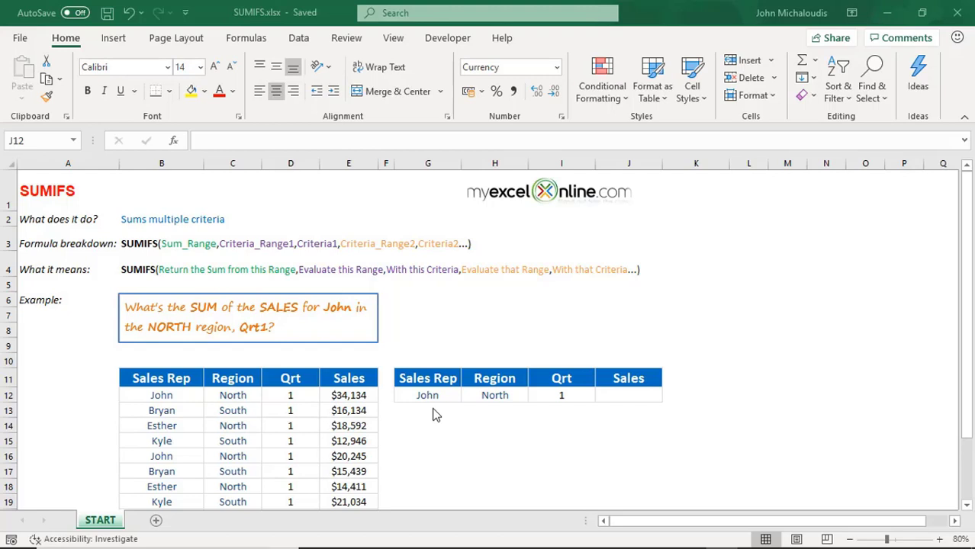
- Start a SUMIFS formula in J12 with the Sales values E12:E27 as the sum range
scroll(435, 414, "down", 1)
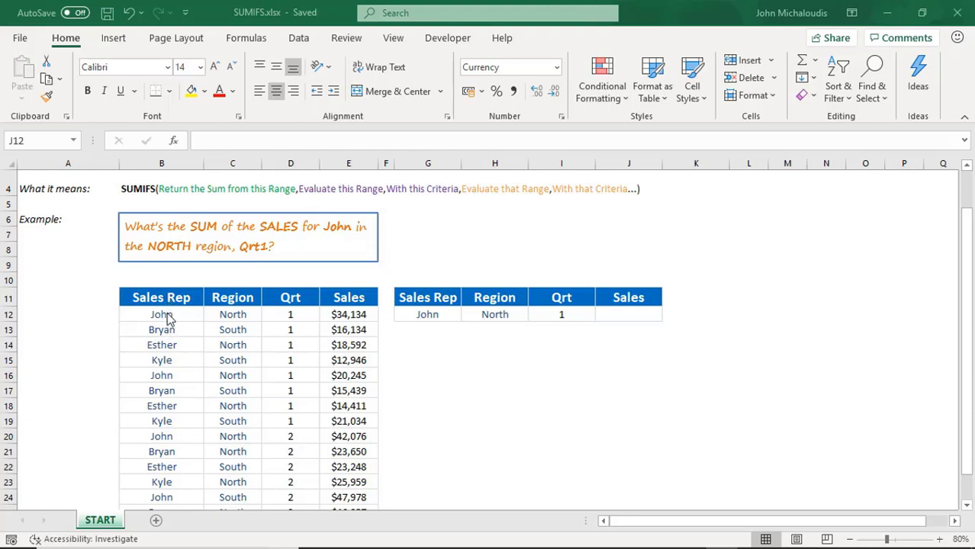
scroll(160, 420, "down", 1)
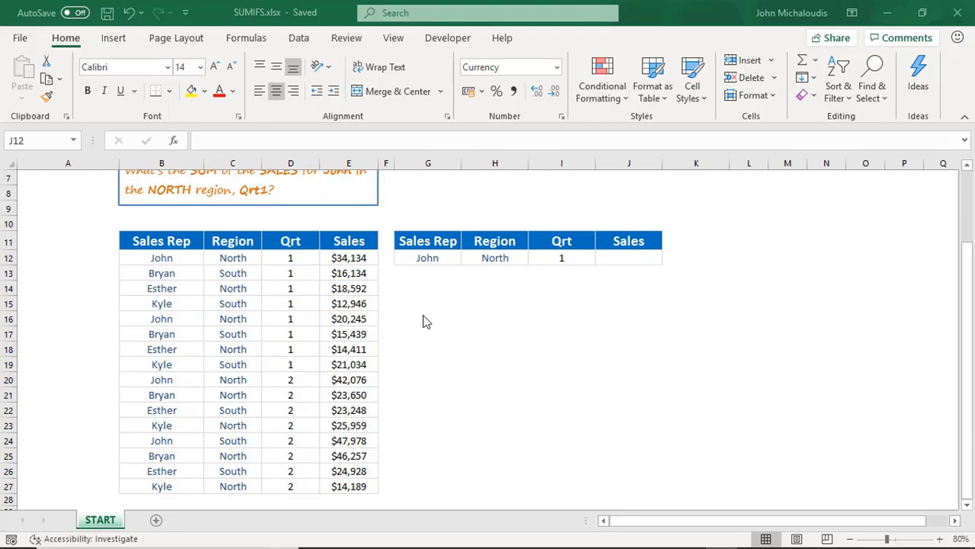
left_click(441, 257)
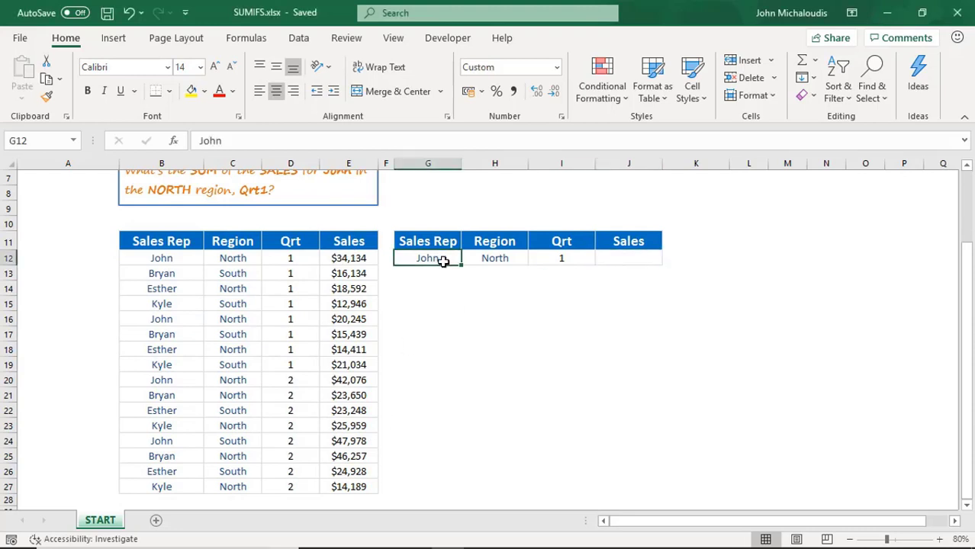
left_click(485, 262)
left_click(554, 260)
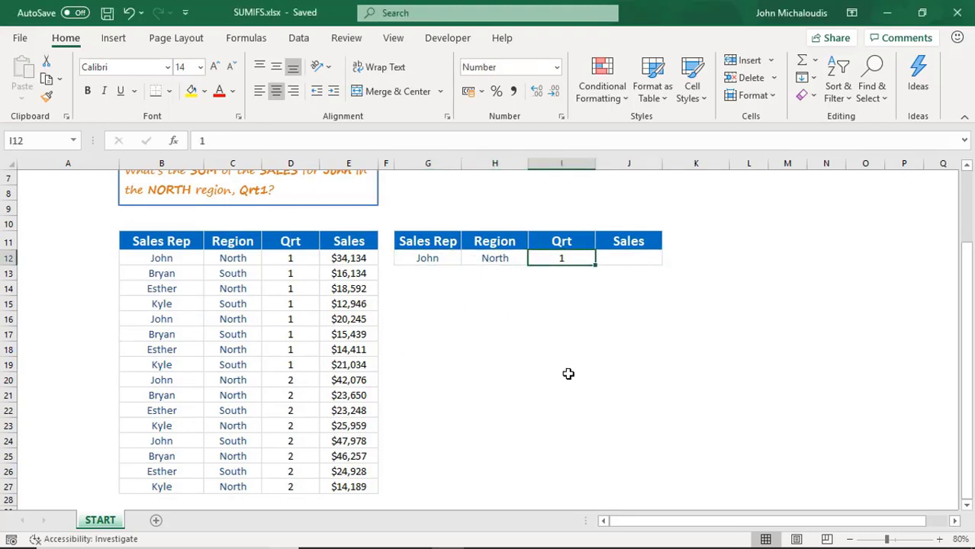
left_click(615, 260)
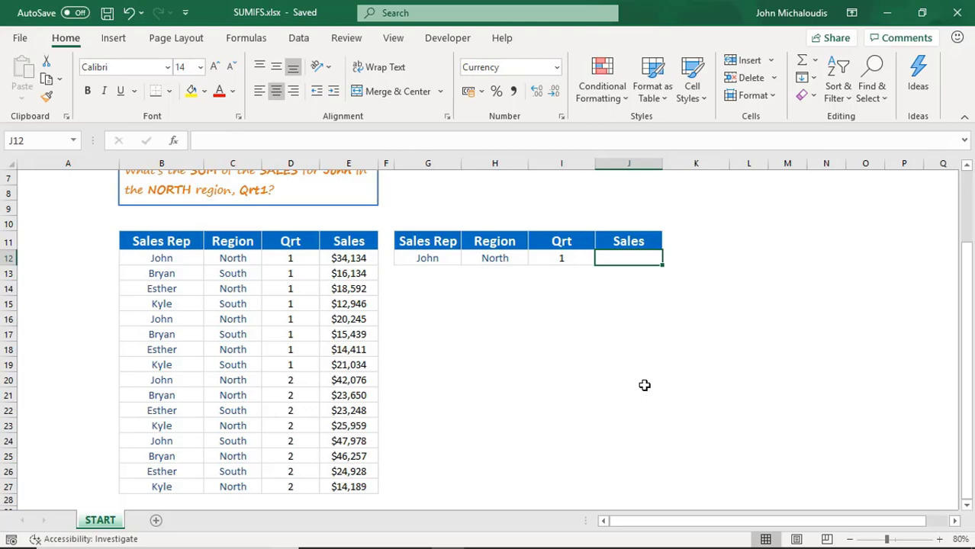
type("=sumifs")
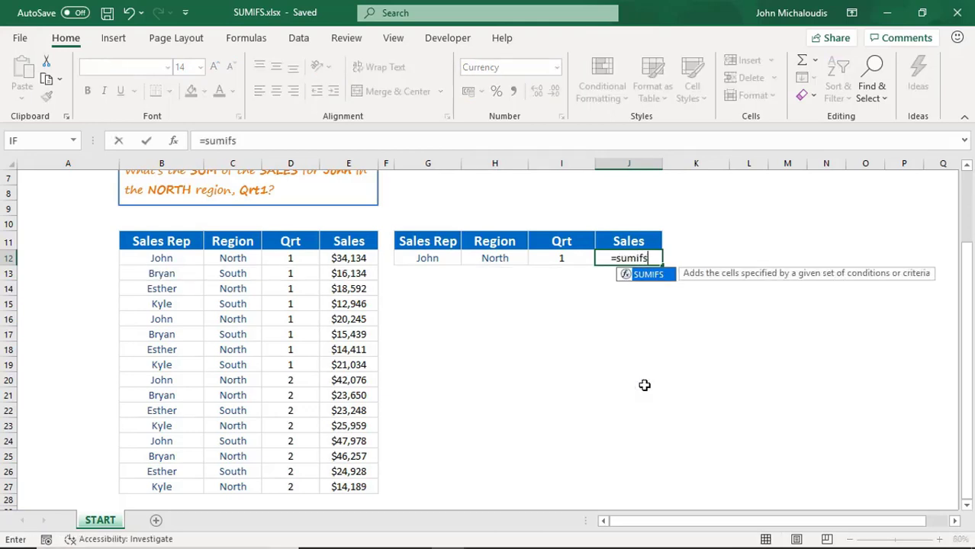
key("Tab")
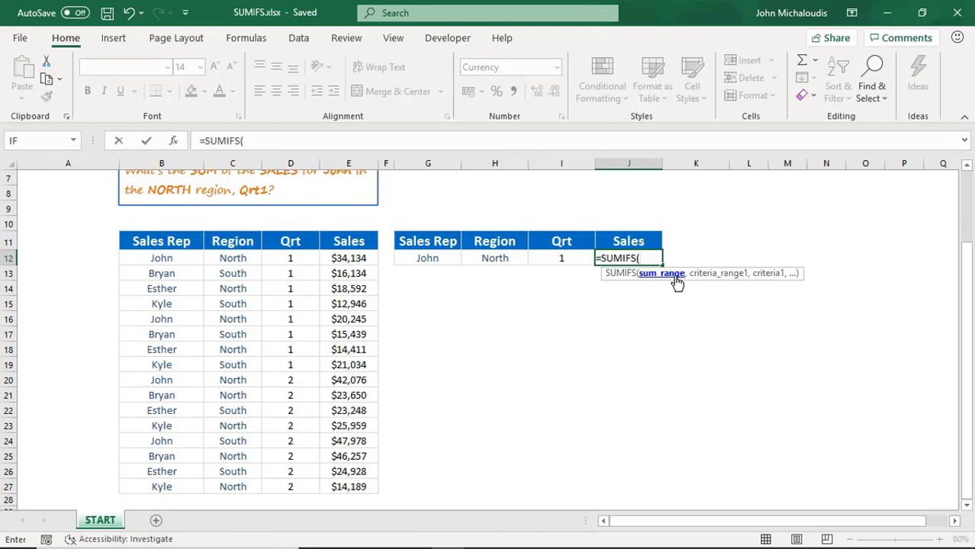
left_click_drag(343, 259, 364, 485)
type(",")
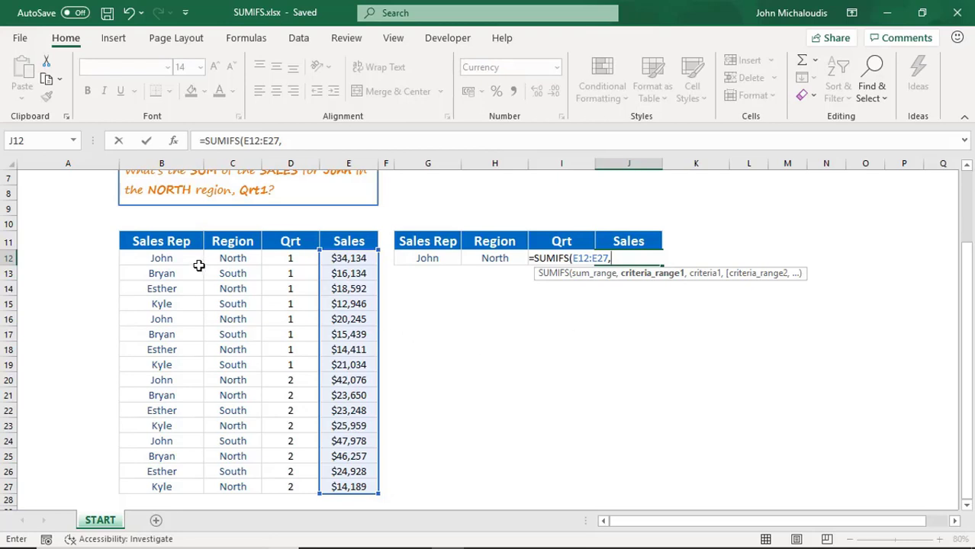
- Add the first criteria pair to the SUMIFS formula: sales rep range B12:B27 with criterion G12
left_click_drag(198, 264, 174, 491)
type(",")
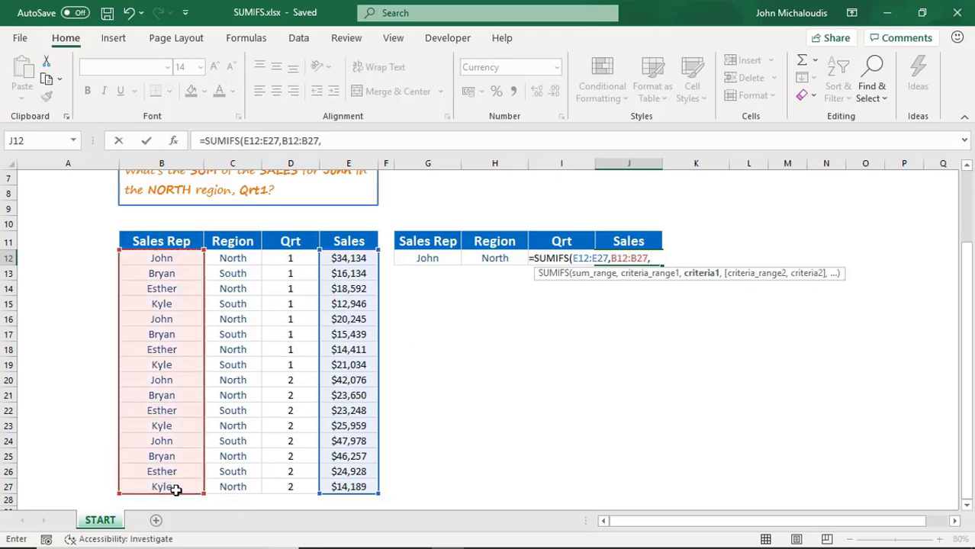
left_click(431, 258)
type(",")
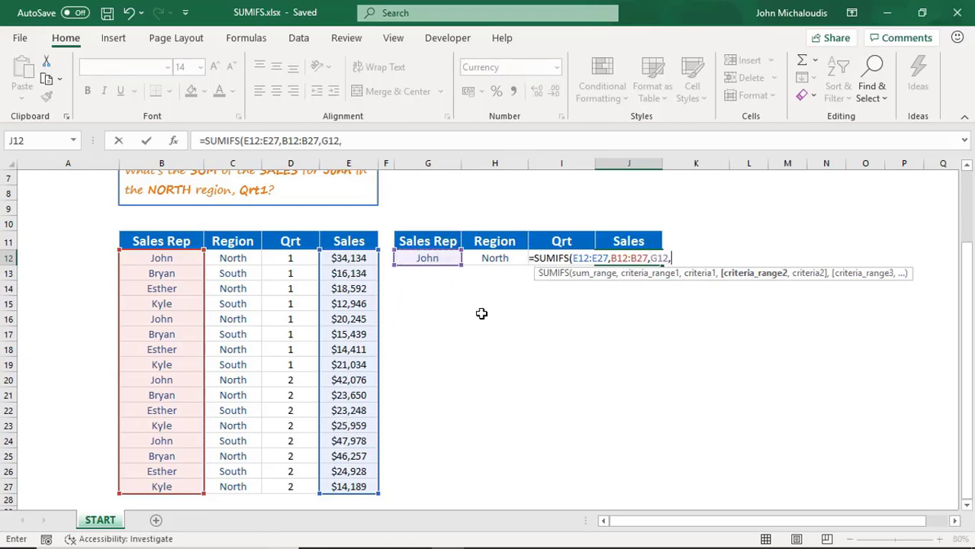
- Add the second criteria pair to the SUMIFS formula: region range C12:C27 with criterion H12
left_click_drag(244, 257, 247, 486)
type(",")
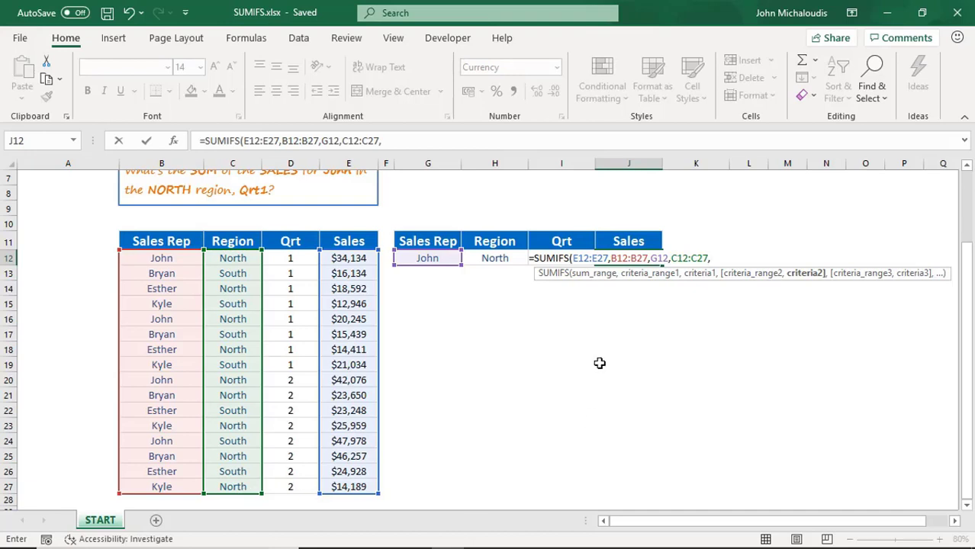
left_click(495, 259)
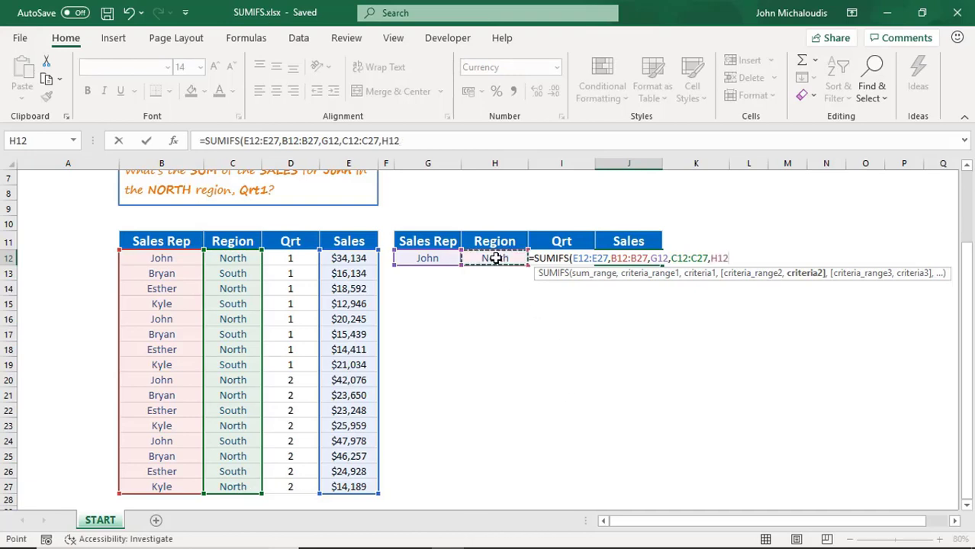
type(",")
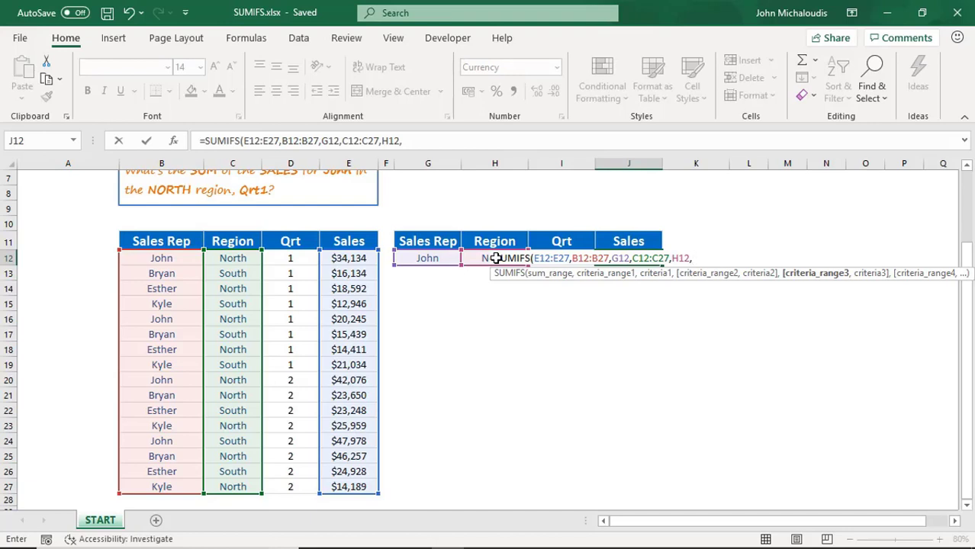
- Add the quarter range D12:D27 with criterion I12 as the third pair and complete the SUMIFS formula
left_click_drag(293, 258, 304, 486)
type(",")
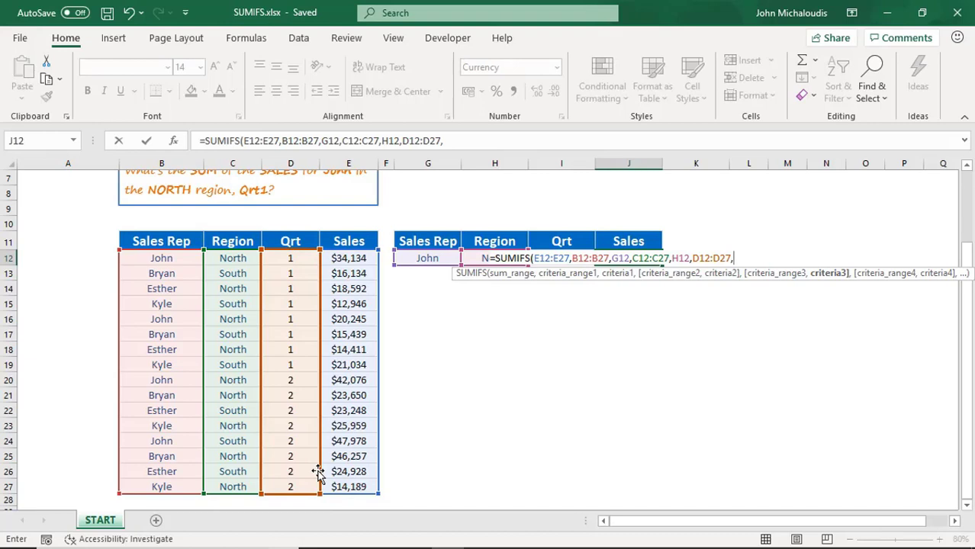
key("Left")
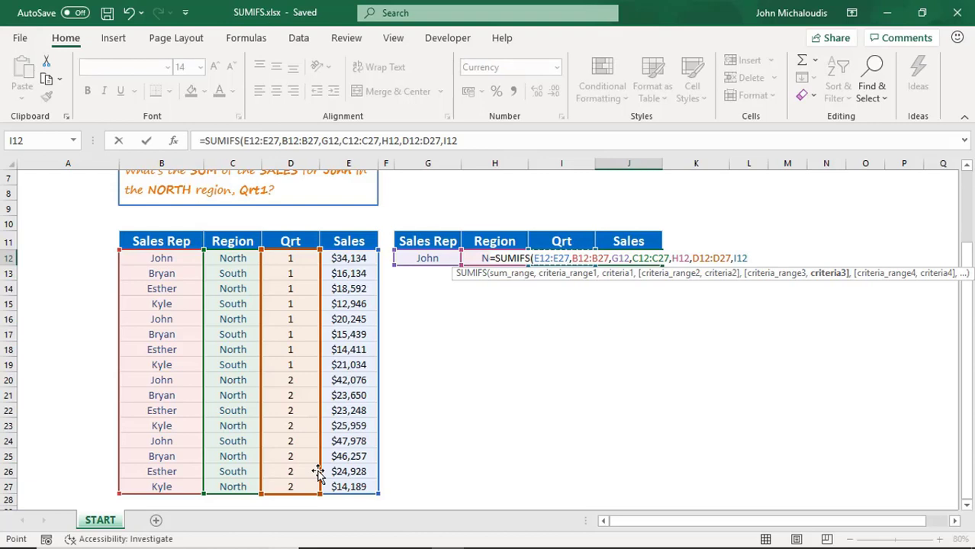
key("Return")
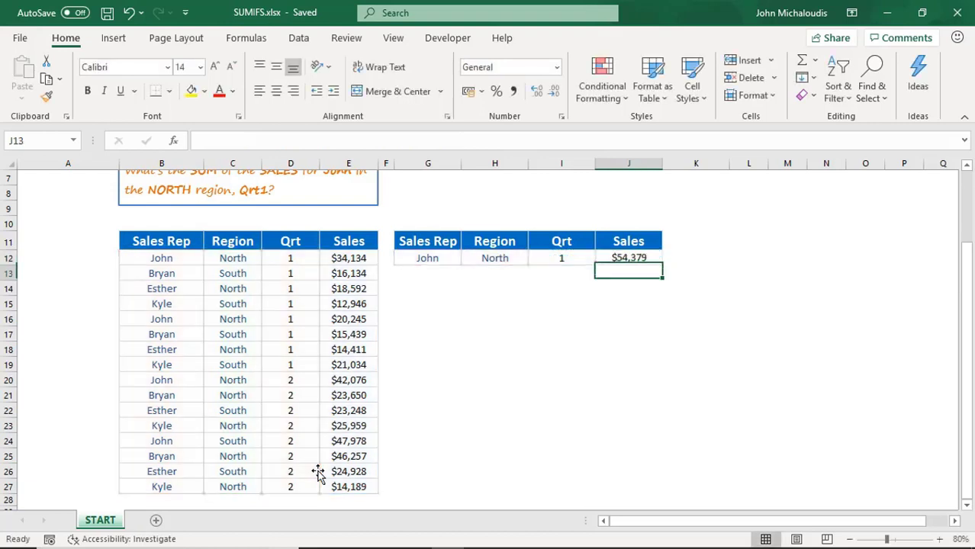
- Save the workbook and select the two matching sales amounts in E12 and E16 together
key("ctrl+s")
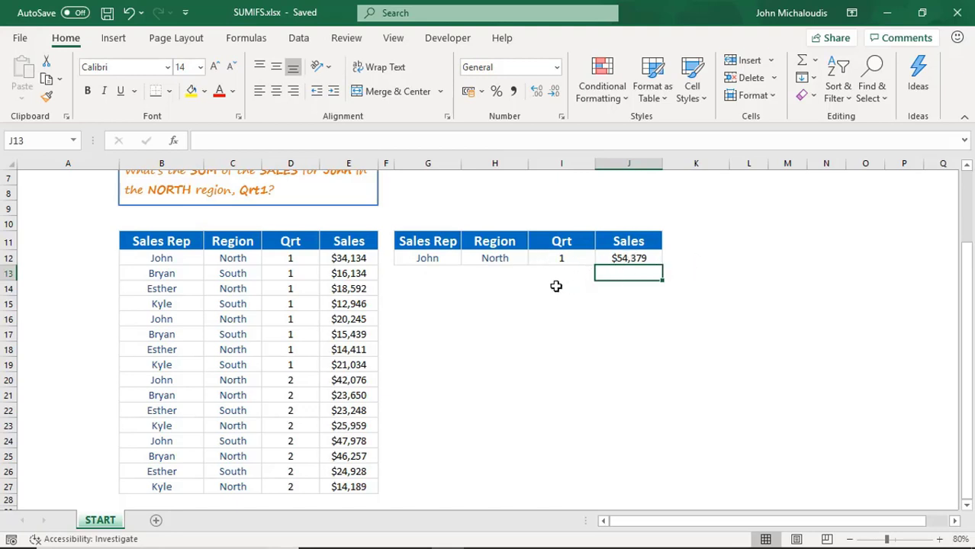
left_click(355, 258)
left_click(357, 320, "ctrl")
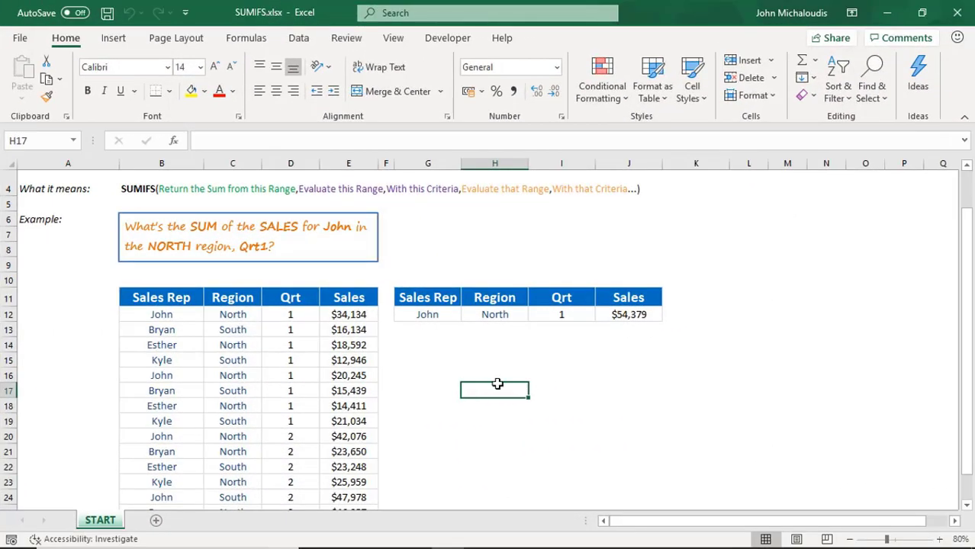
- Copy the four sales rep names in B12:B15 and paste them as values starting at M4
left_click_drag(156, 315, 165, 364)
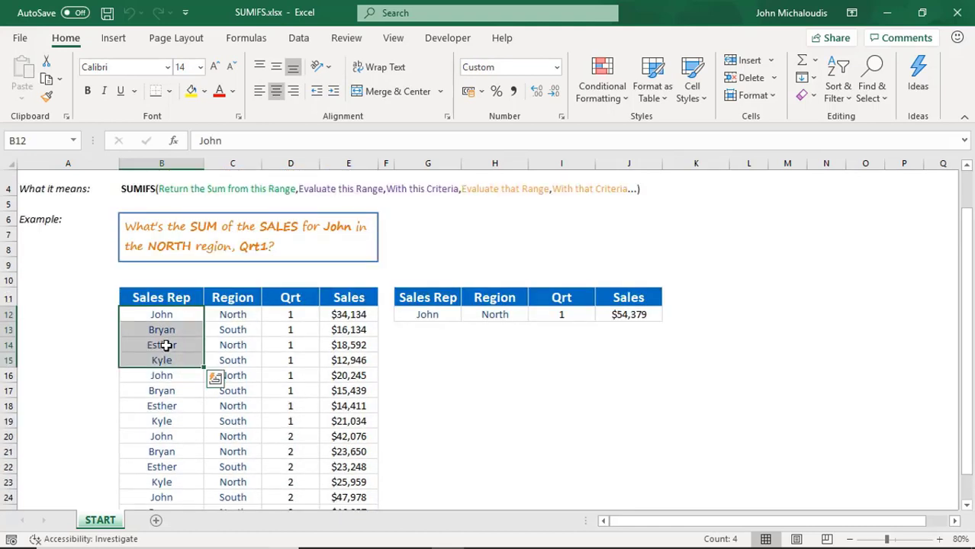
key("ctrl+c")
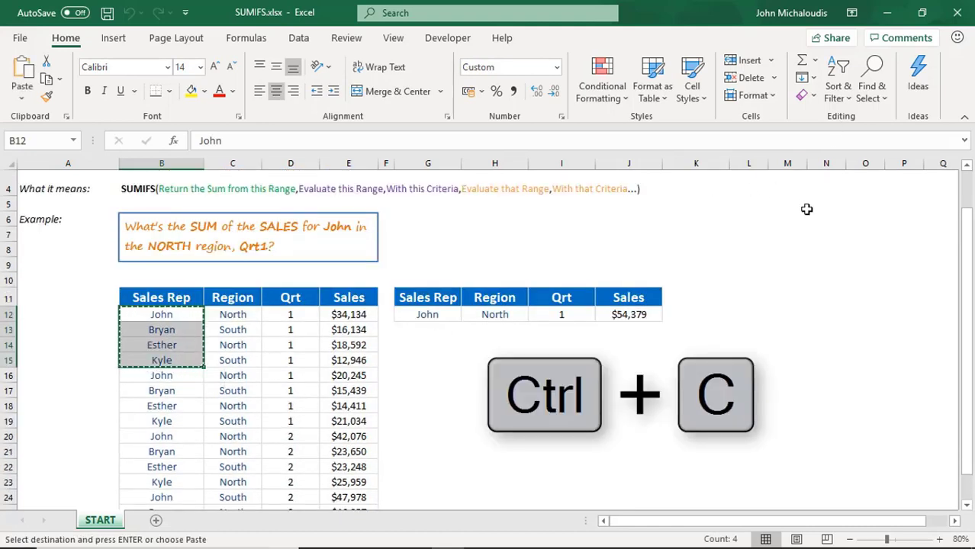
left_click(789, 178)
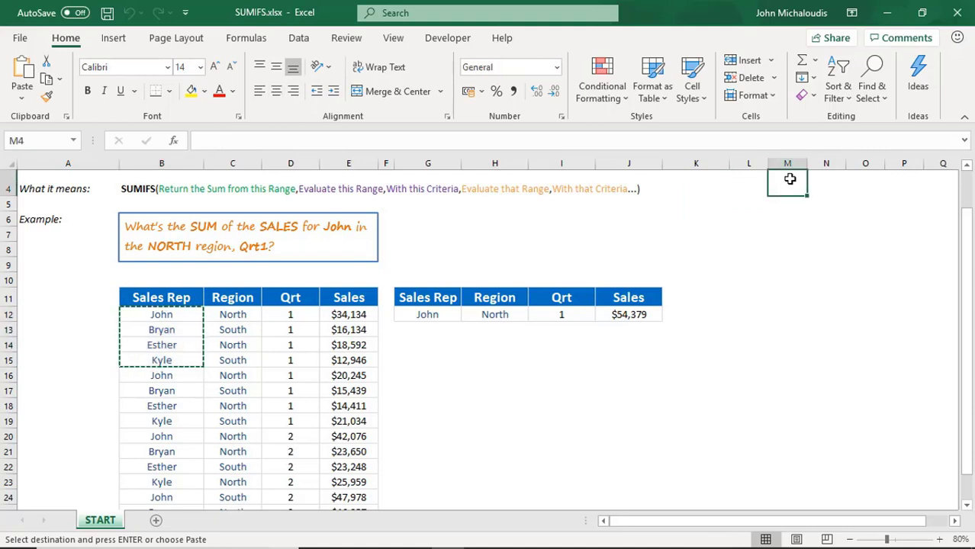
right_click(790, 179)
left_click(826, 225)
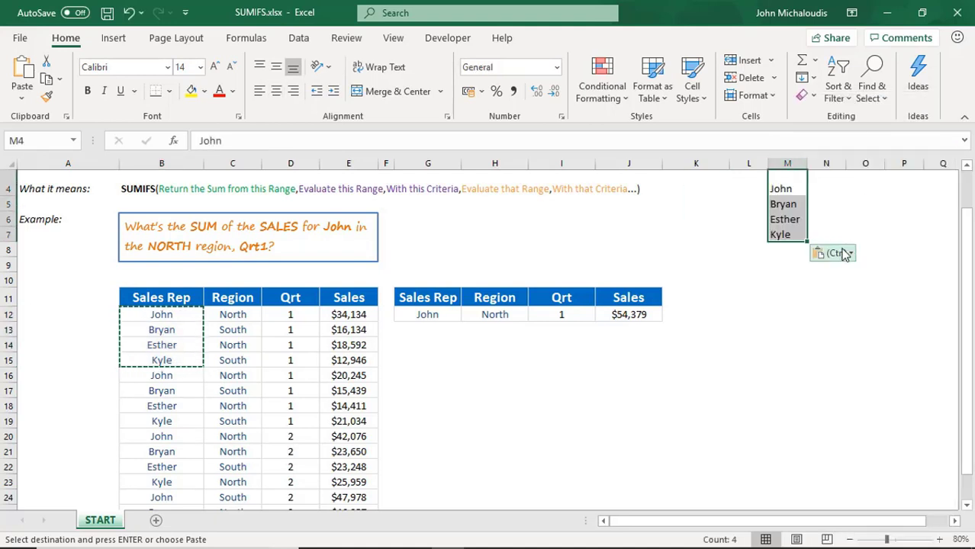
- Copy the regions North and South from C12:C13 and paste them as values starting at N4
left_click(820, 184)
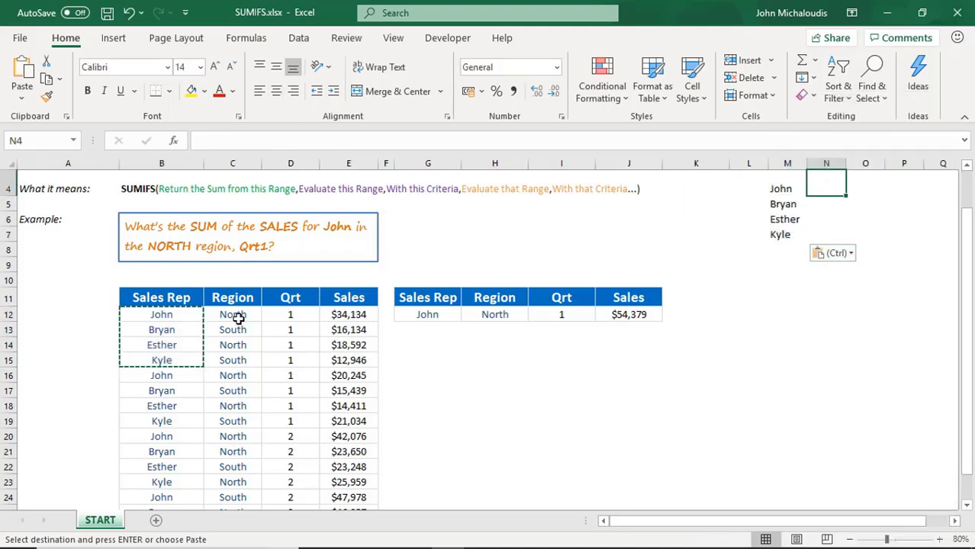
left_click_drag(238, 319, 253, 329)
key("ctrl+c")
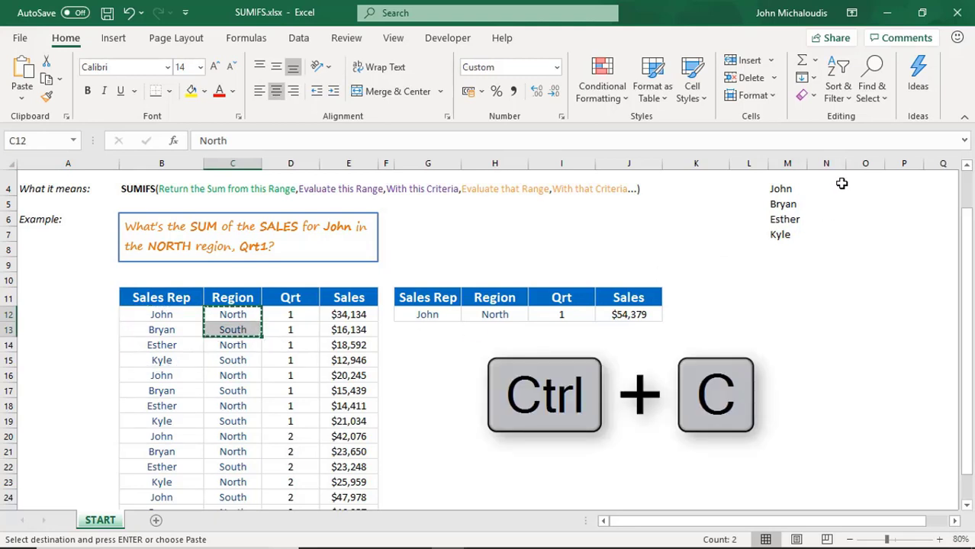
right_click(827, 184)
left_click(725, 227)
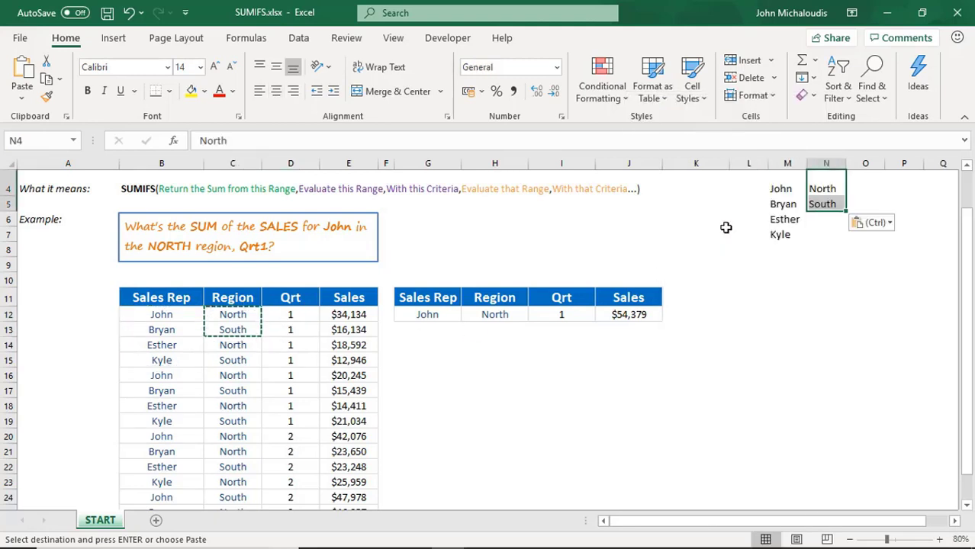
- Enter the quarter numbers 1 and 2 in cells O4 and O5
left_click(865, 191)
type("1")
key("Return")
type("2")
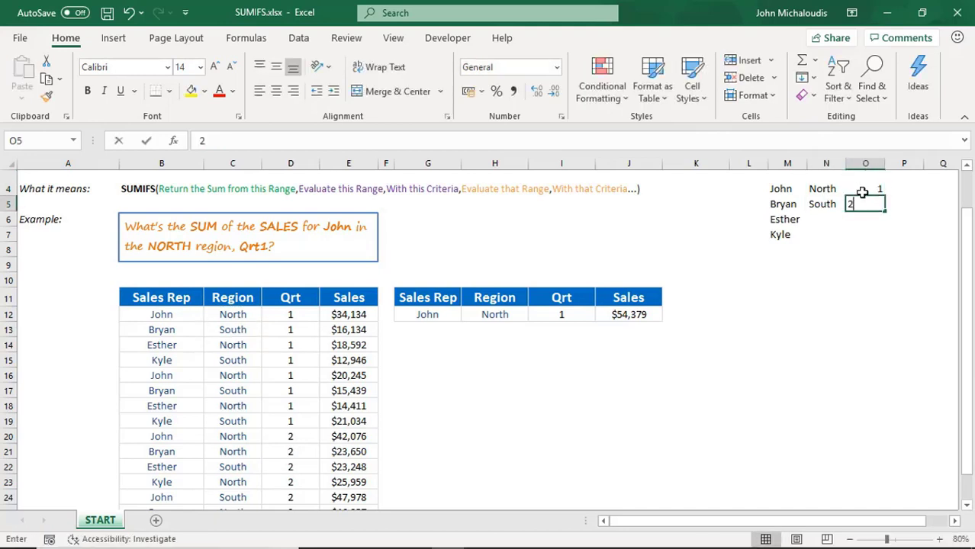
key("Return")
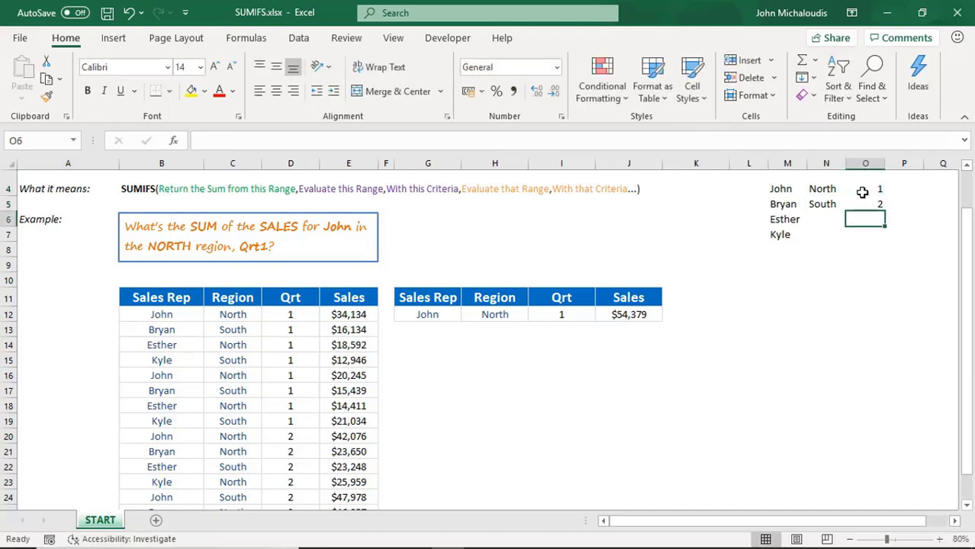
- Apply List data validation to the sales rep criterion cell G12 with the source =$M$4:$M$7
left_click(443, 314)
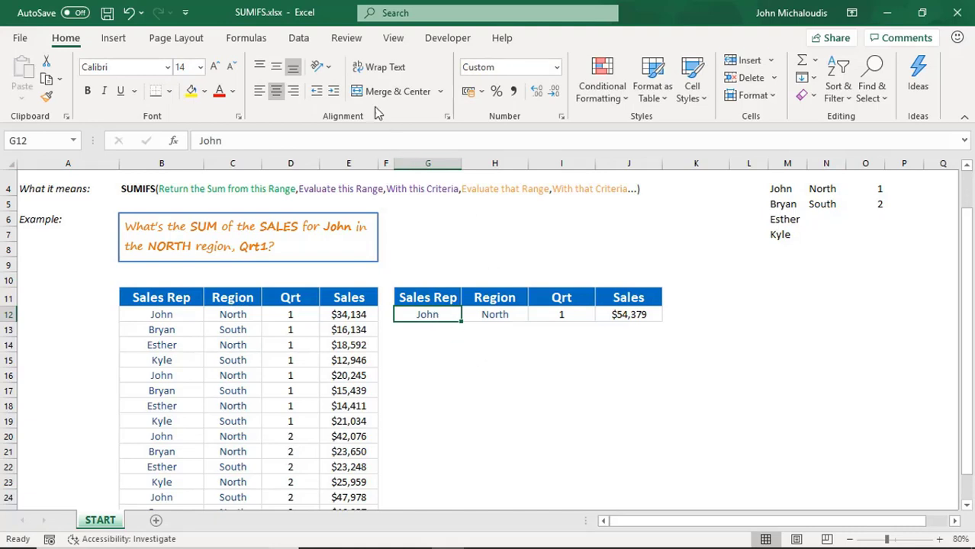
left_click(298, 39)
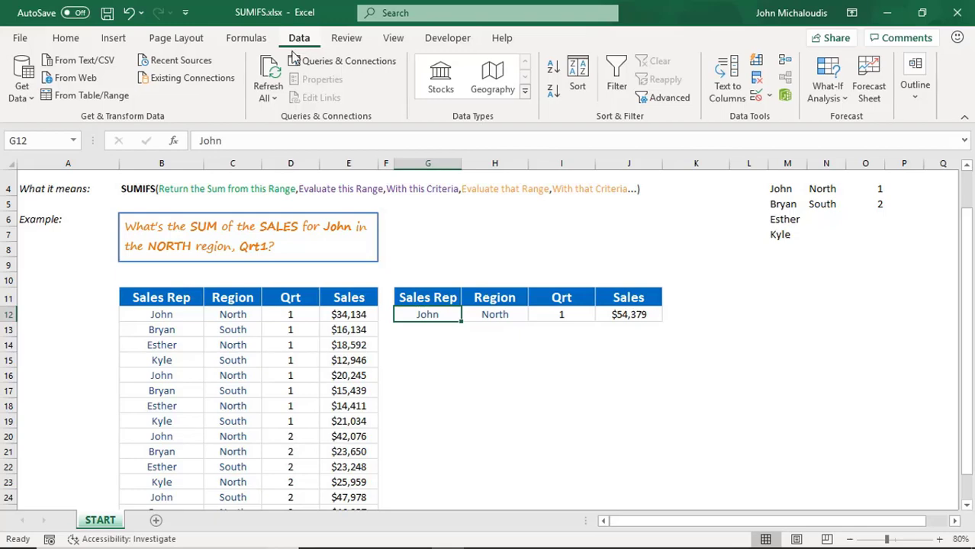
left_click(756, 99)
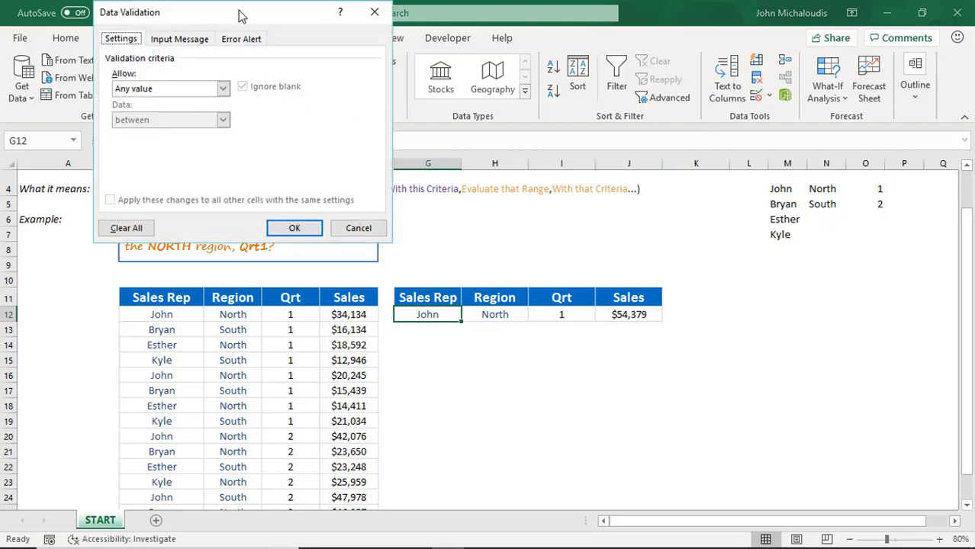
left_click_drag(272, 85, 675, 271)
left_click(664, 330)
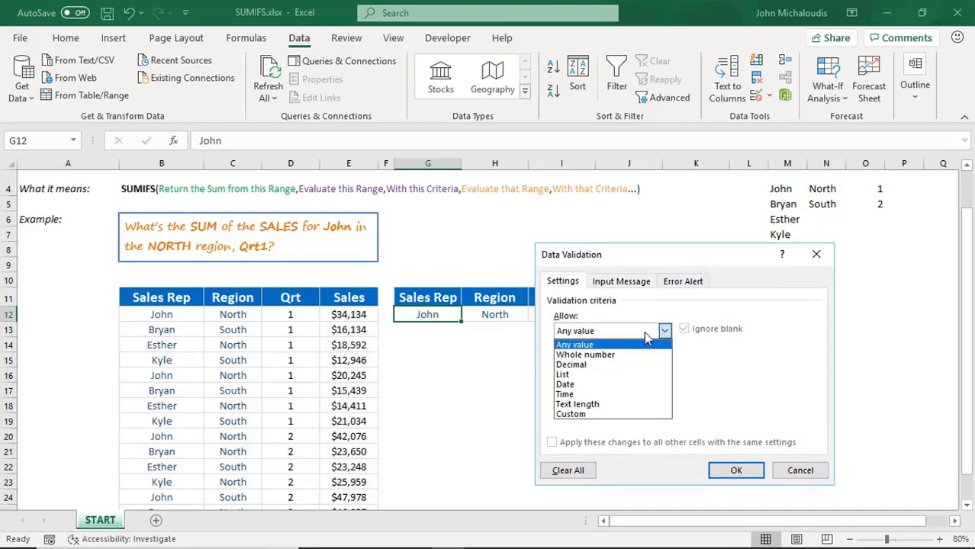
left_click(598, 376)
left_click(753, 392)
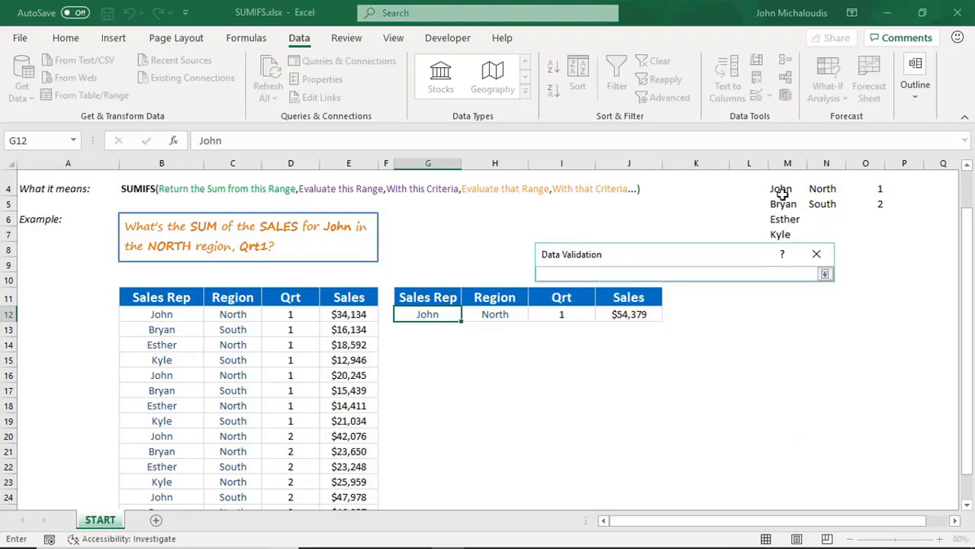
left_click_drag(779, 191, 791, 232)
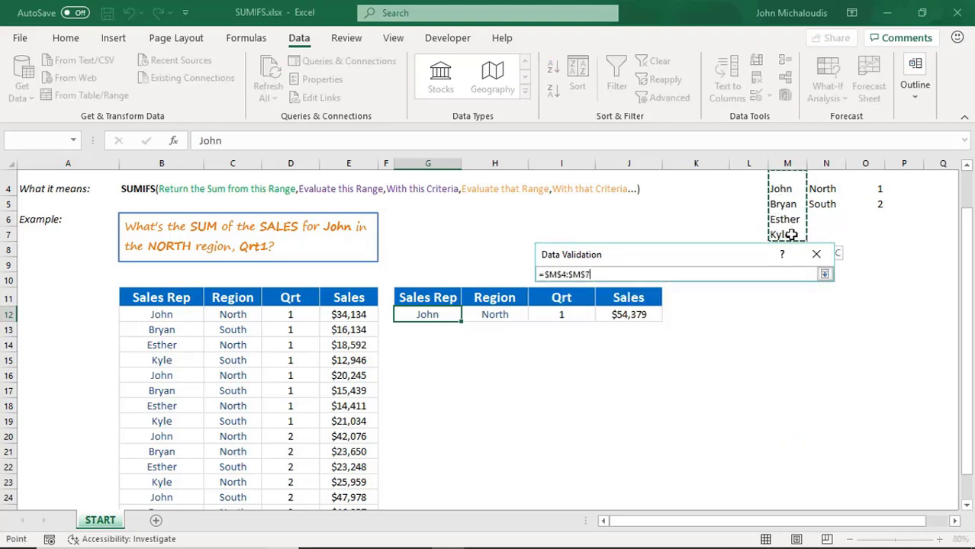
left_click(824, 274)
left_click(737, 468)
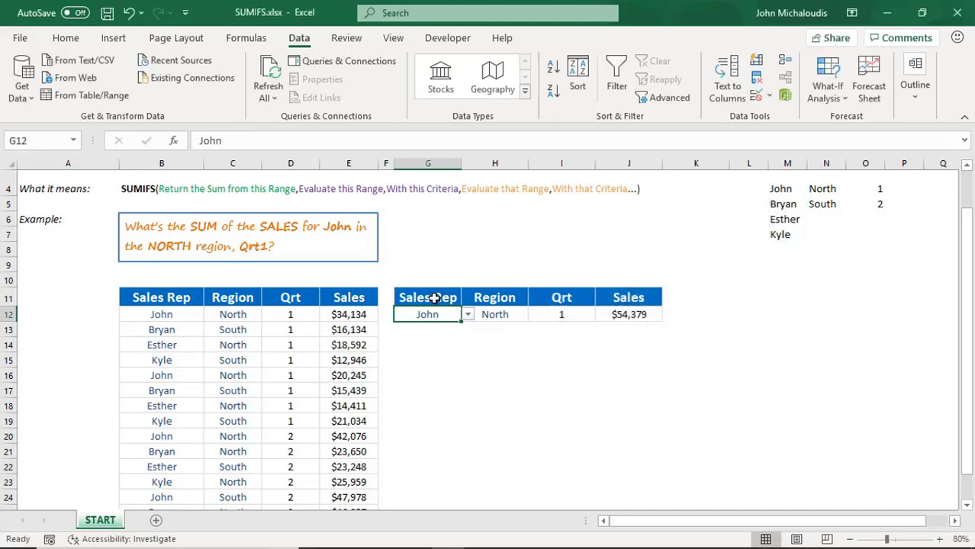
- Test the sales rep drop-down in G12 by choosing the second, third and fourth listed reps in turn
left_click(467, 315)
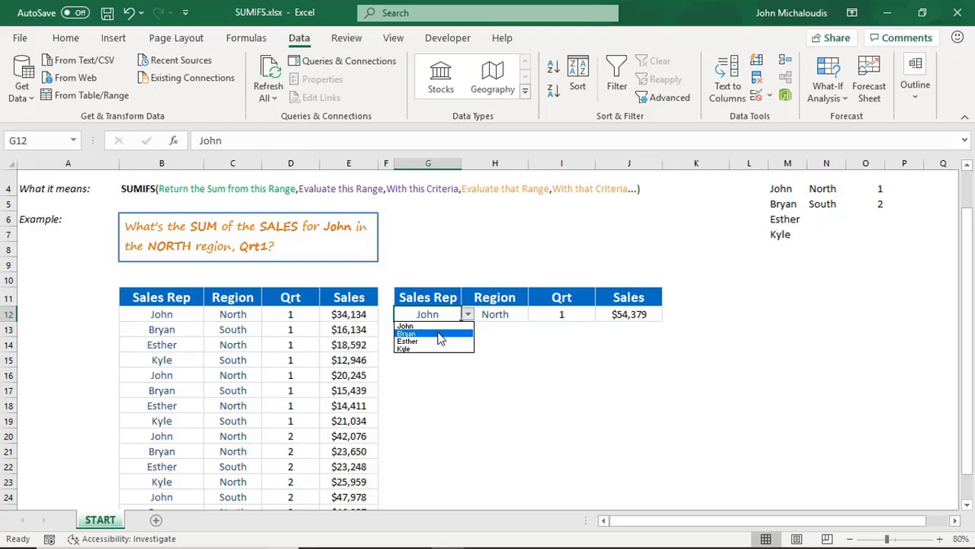
left_click(440, 335)
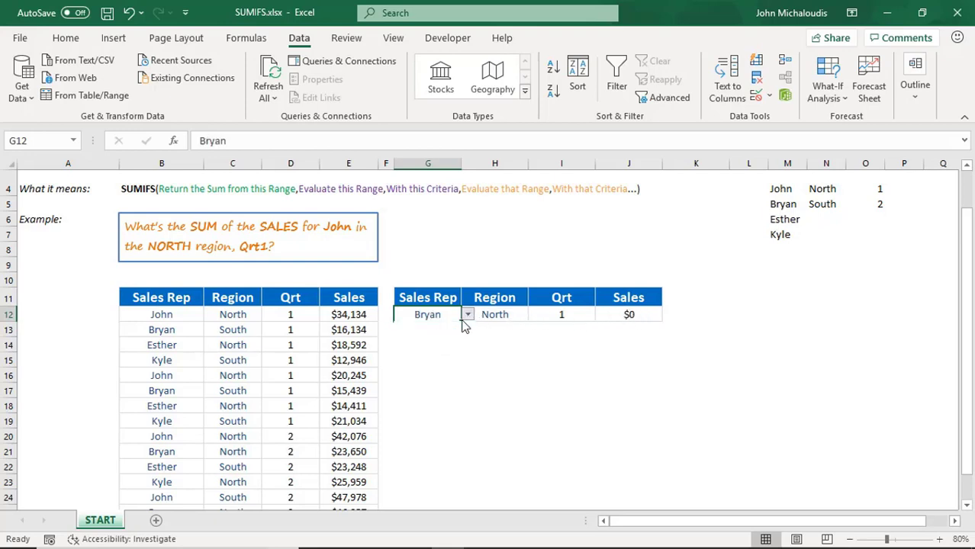
left_click(466, 315)
left_click(452, 341)
left_click(467, 315)
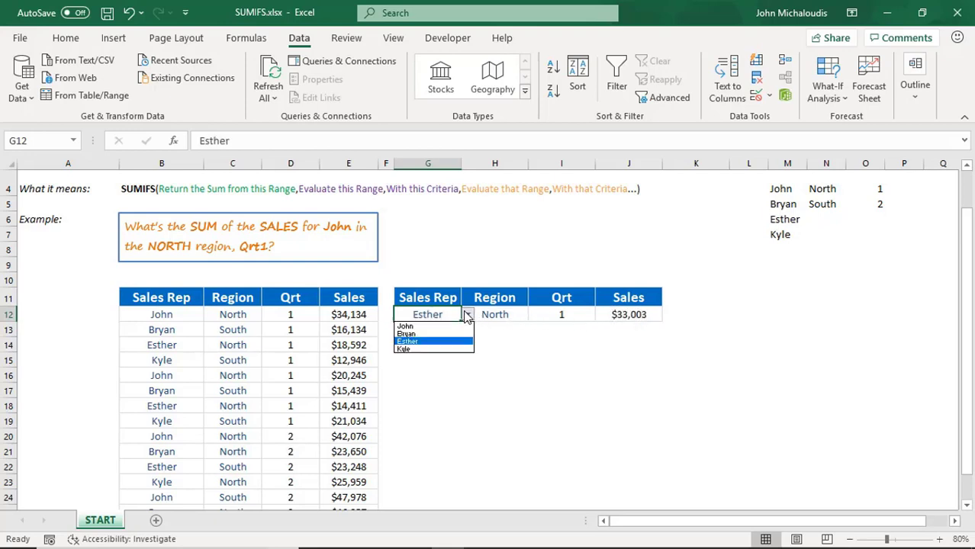
left_click(457, 348)
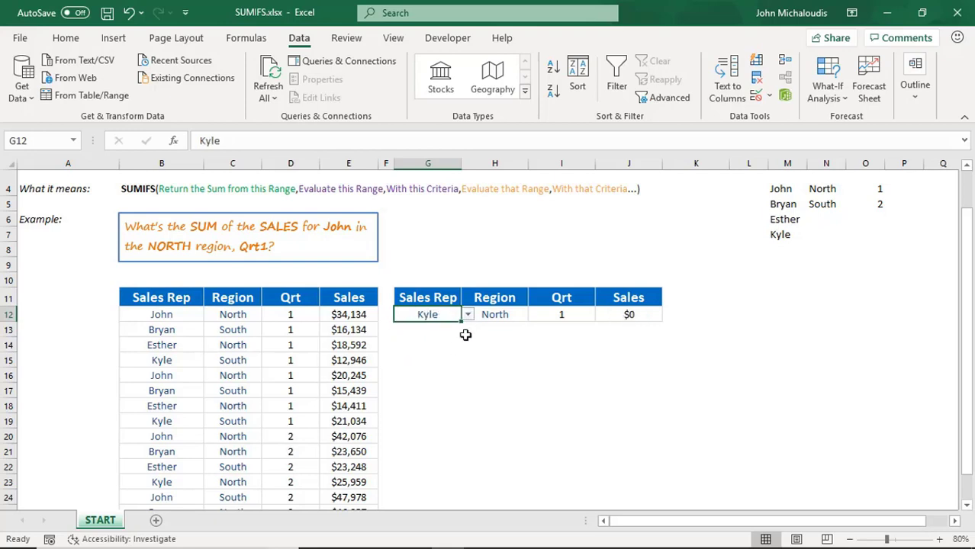
- Apply List data validation to the region criterion cell H12 with the source =$N$4:$N$5
left_click(525, 320)
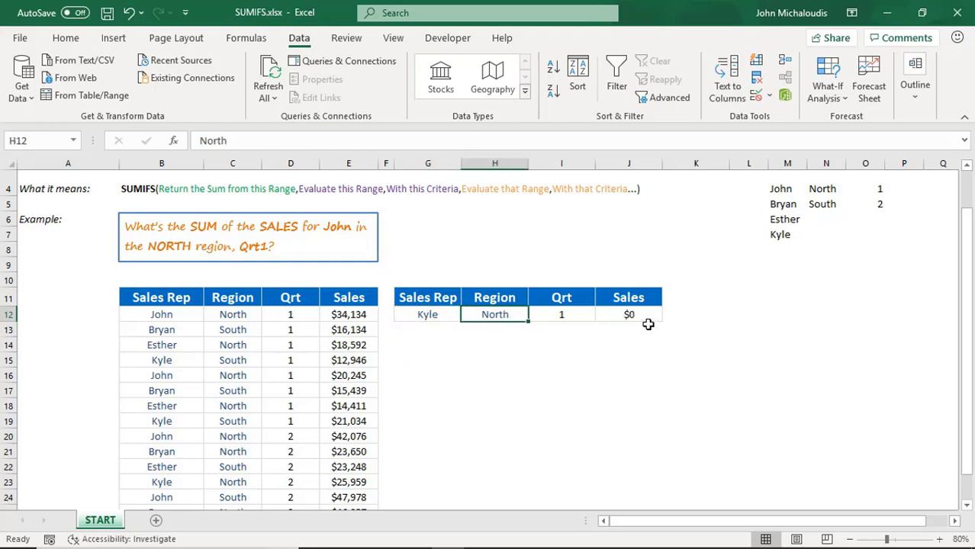
left_click(756, 96)
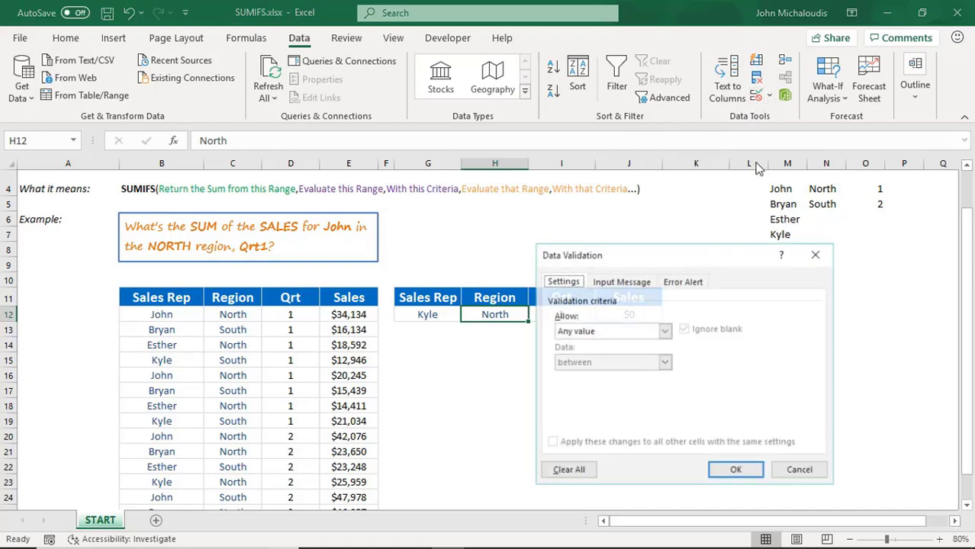
left_click(654, 330)
left_click(579, 373)
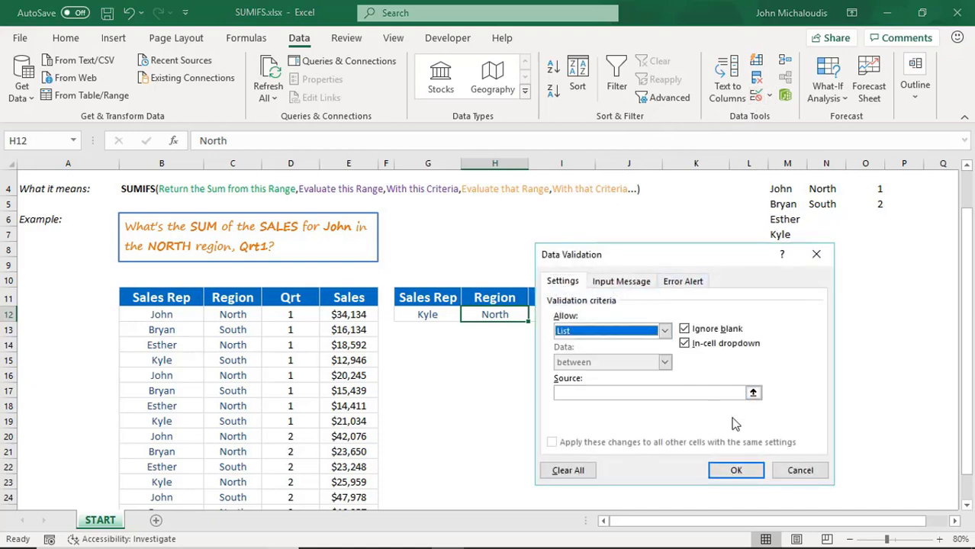
left_click(753, 392)
left_click_drag(823, 188, 821, 204)
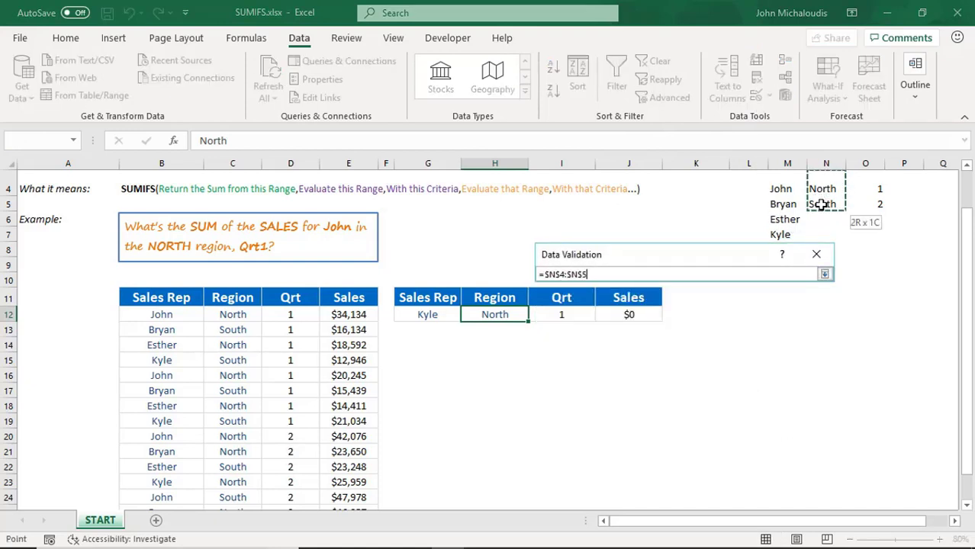
left_click(824, 273)
left_click(748, 472)
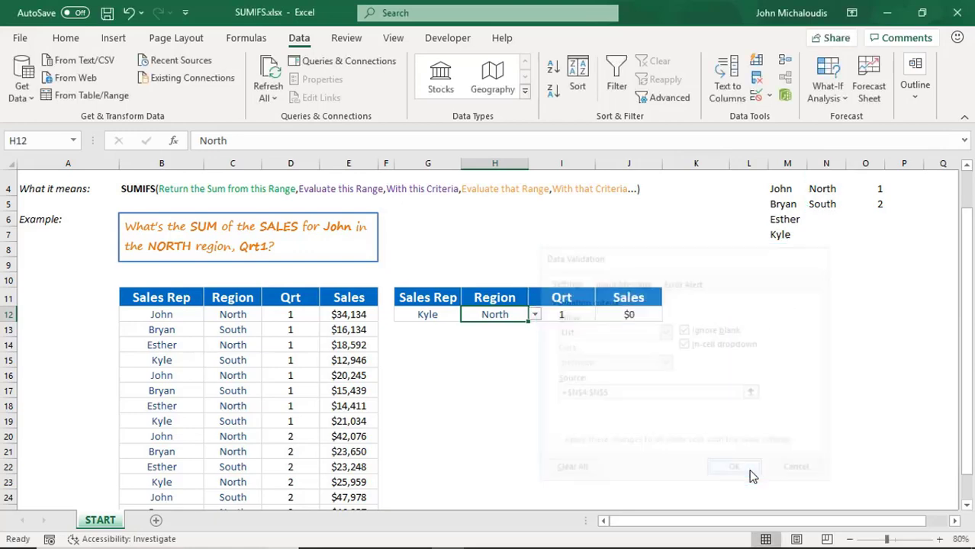
- Apply List data validation to the quarter criterion cell I12 with the source =$O$4:$O$5
left_click(578, 314)
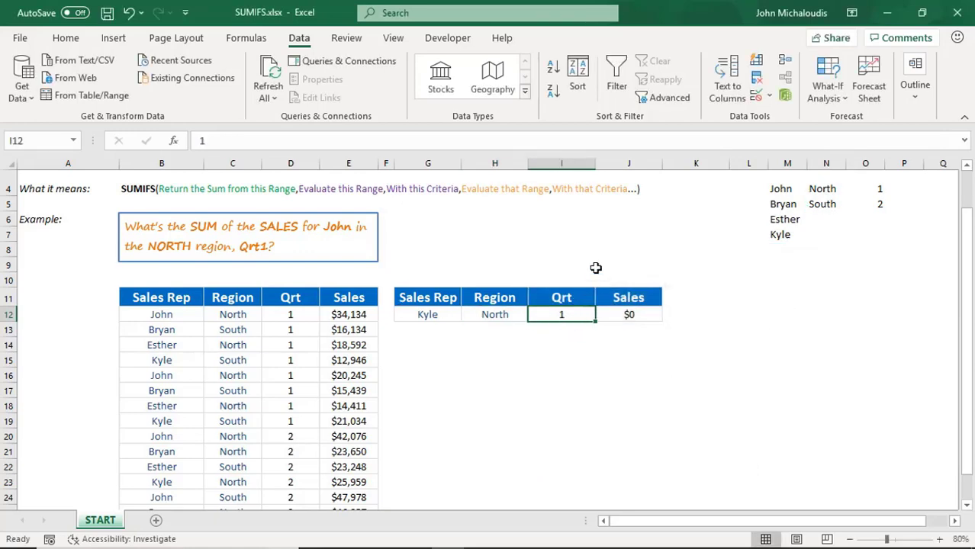
left_click(756, 94)
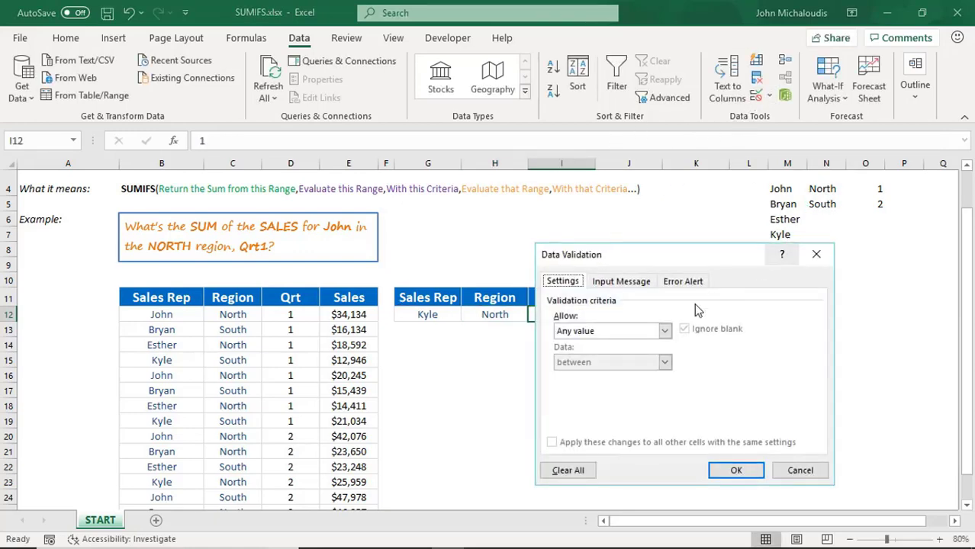
left_click(665, 330)
left_click(623, 374)
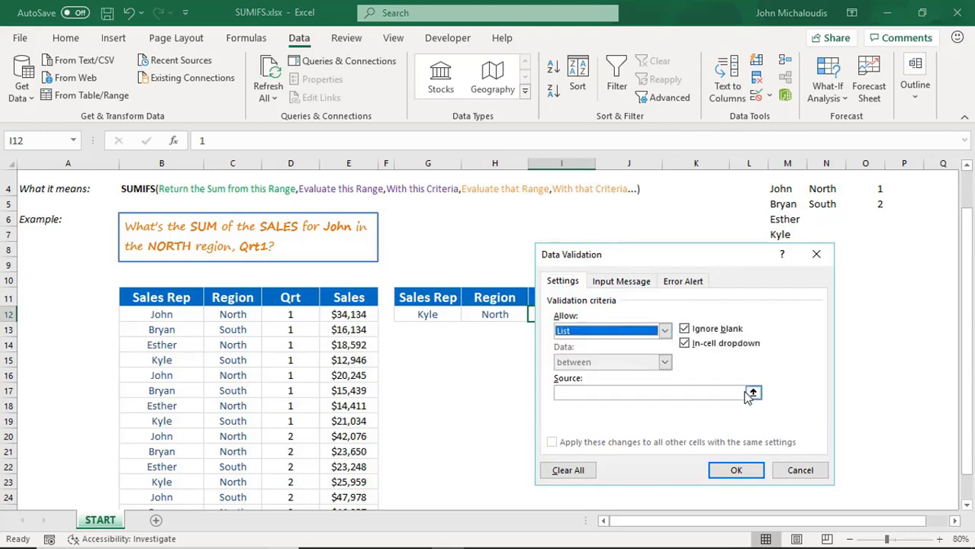
left_click(751, 394)
left_click_drag(878, 190, 878, 203)
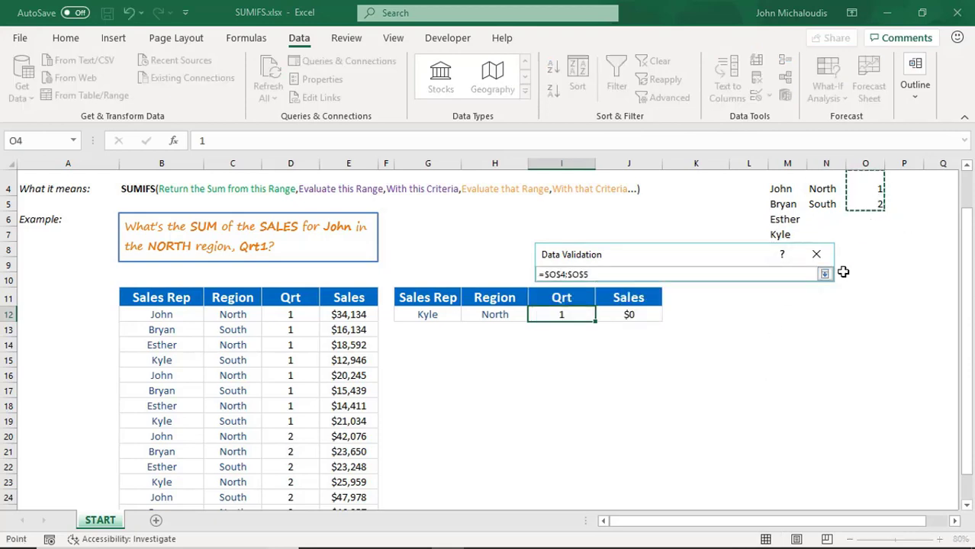
left_click(825, 274)
left_click(728, 470)
left_click(497, 391)
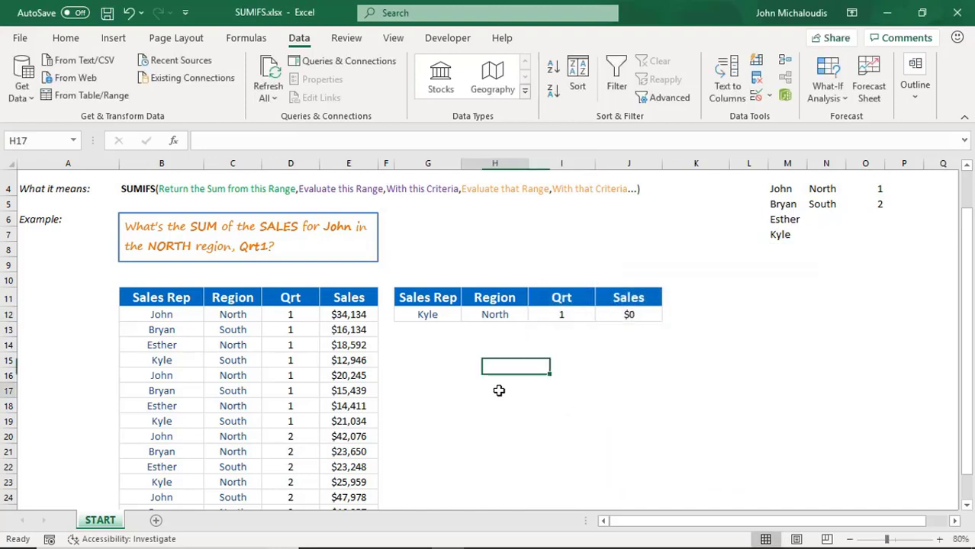
- Choose South as the region in H12 and 2 as the quarter in I12 from their drop-down lists
left_click(509, 314)
left_click(535, 315)
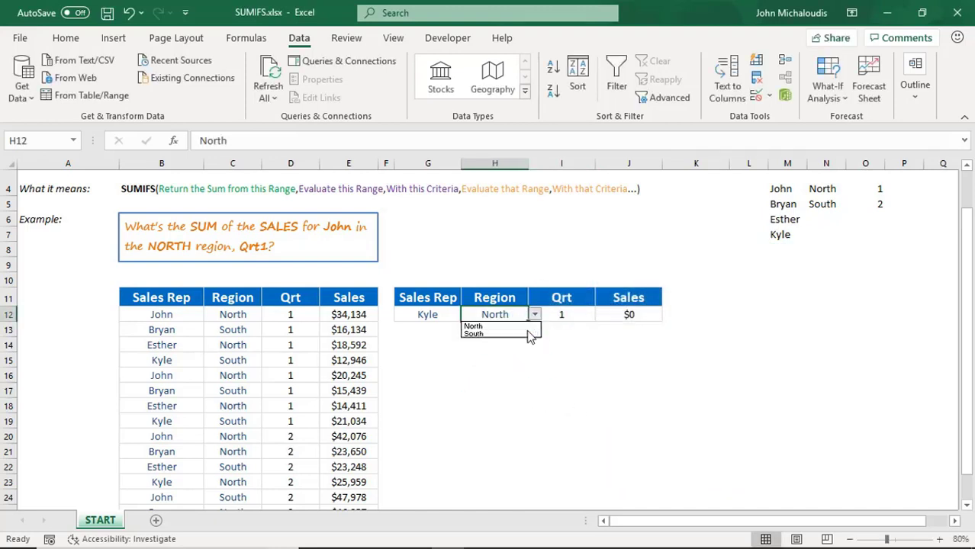
left_click(533, 334)
left_click(557, 315)
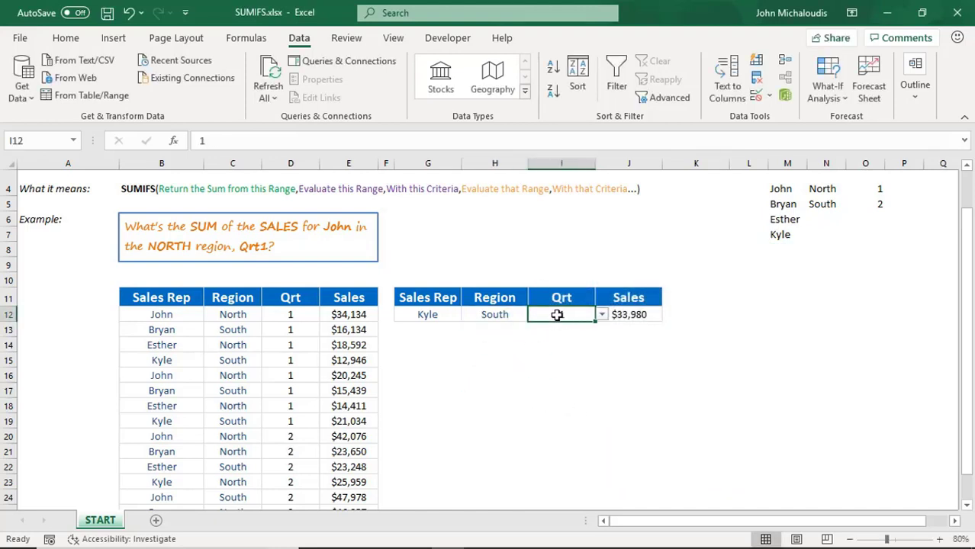
left_click(602, 315)
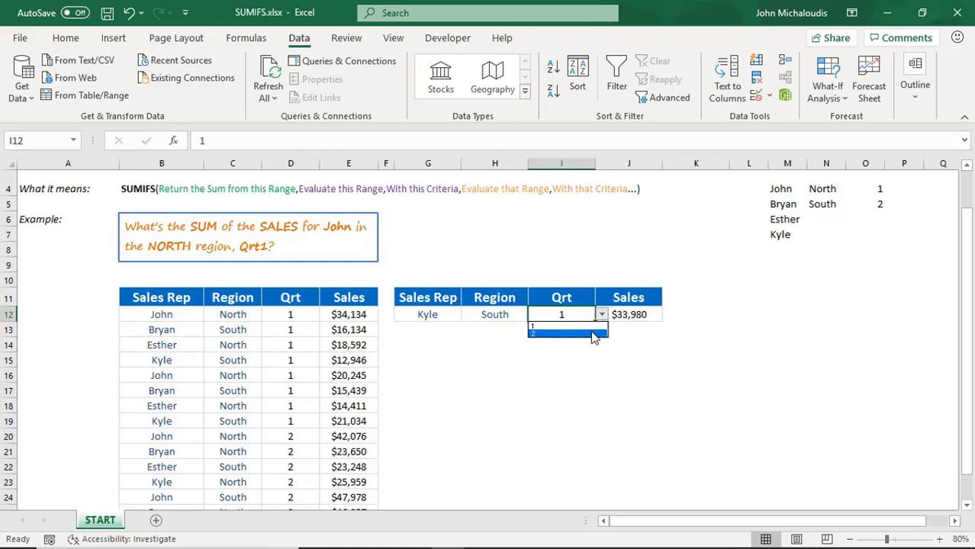
left_click(563, 333)
- Choose the second and then the third listed sales rep in G12, and select the SUMIFS result cell J12
left_click(467, 315)
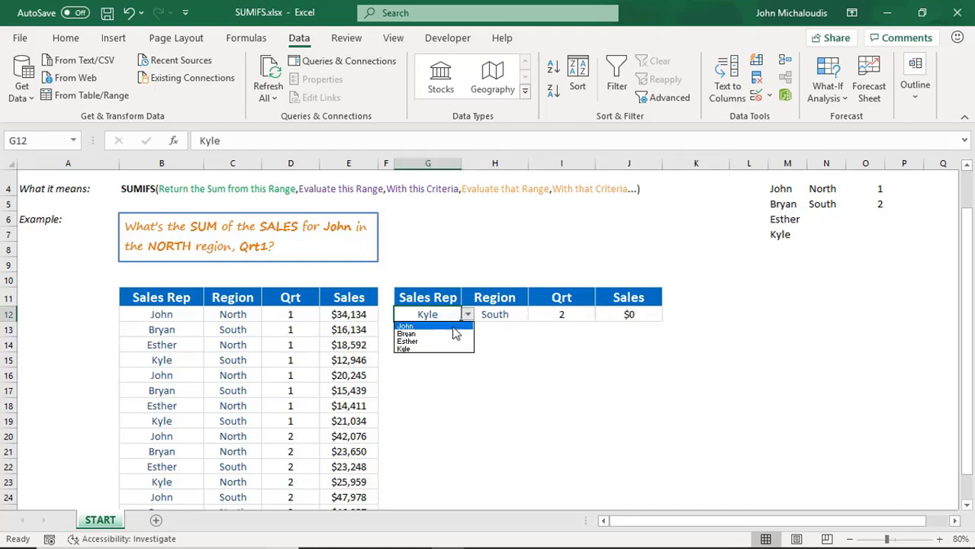
left_click(450, 338)
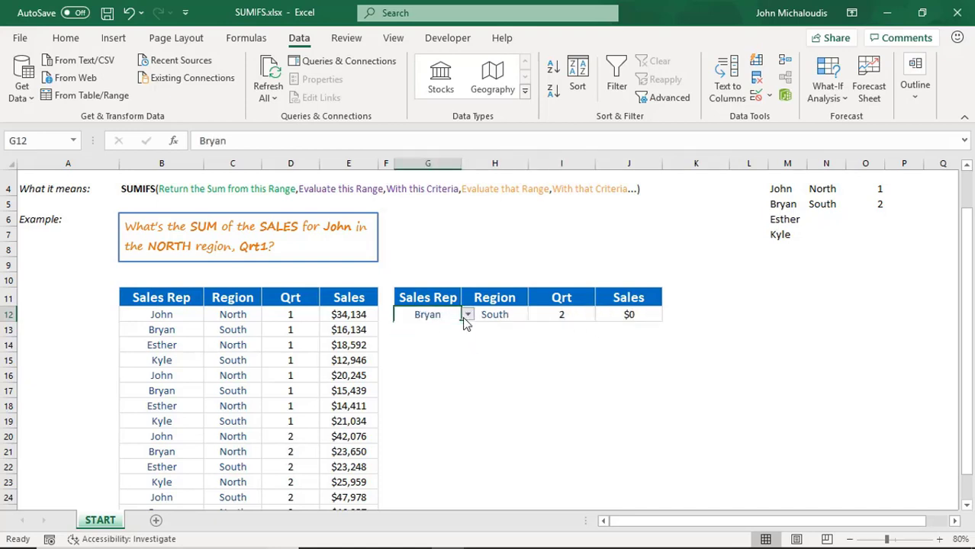
left_click(468, 315)
left_click(451, 342)
left_click(625, 321)
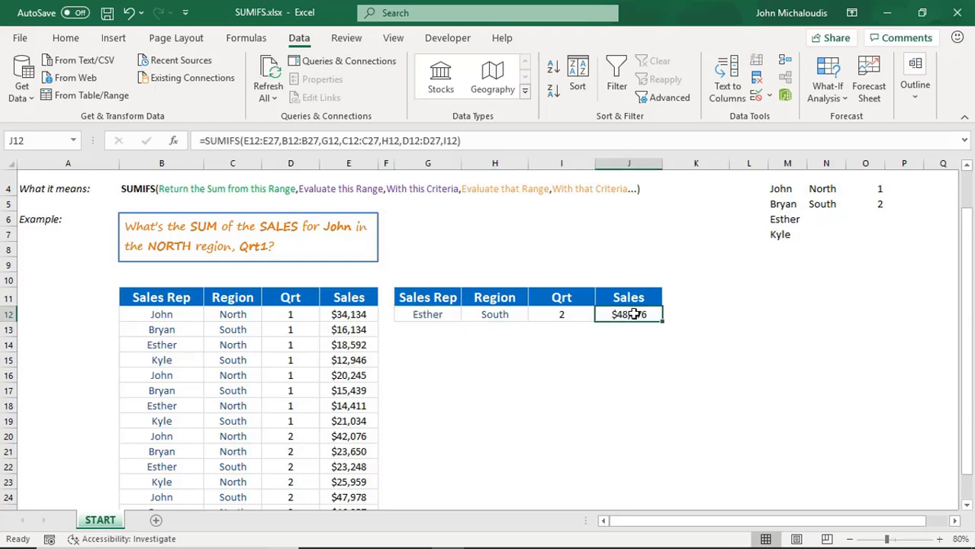